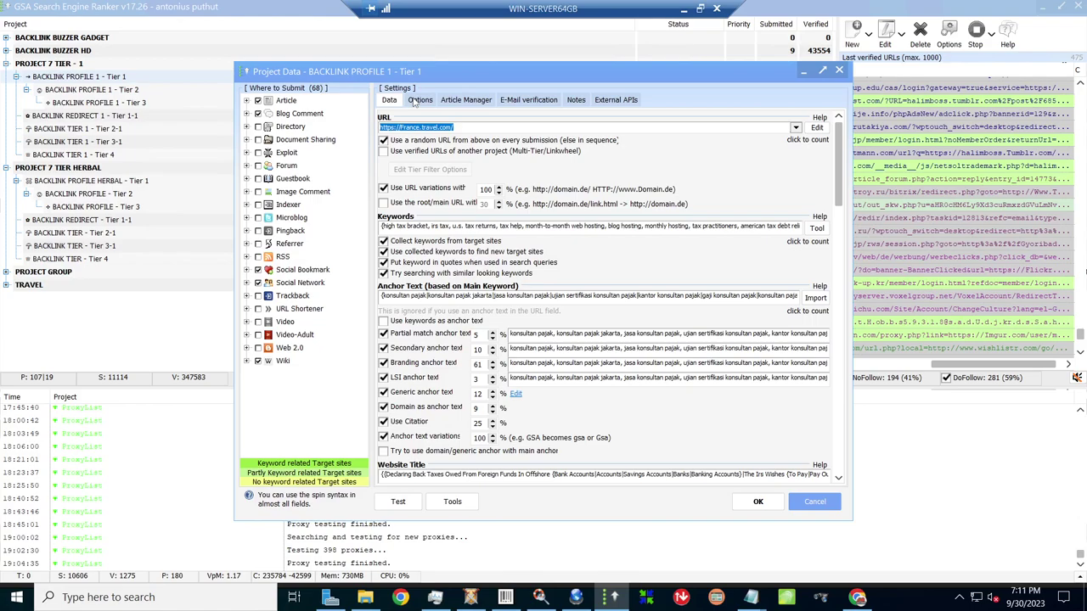
# Review the submission options of BACKLINK PROFILE 1 - Tier 1 and examine its full target URL list without editing it
pyautogui.click(417, 100)
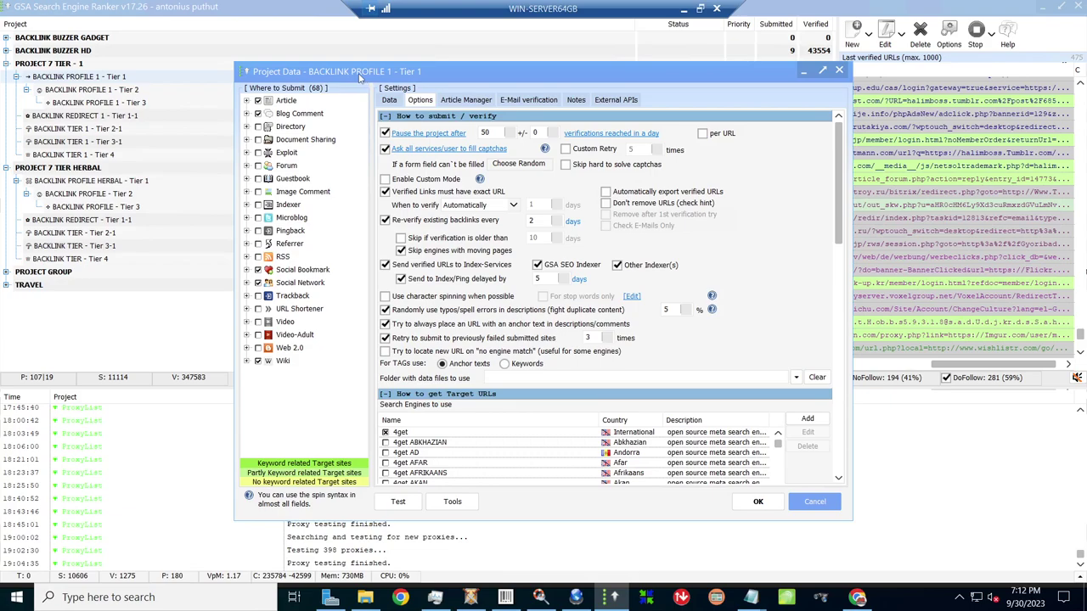
pyautogui.click(389, 100)
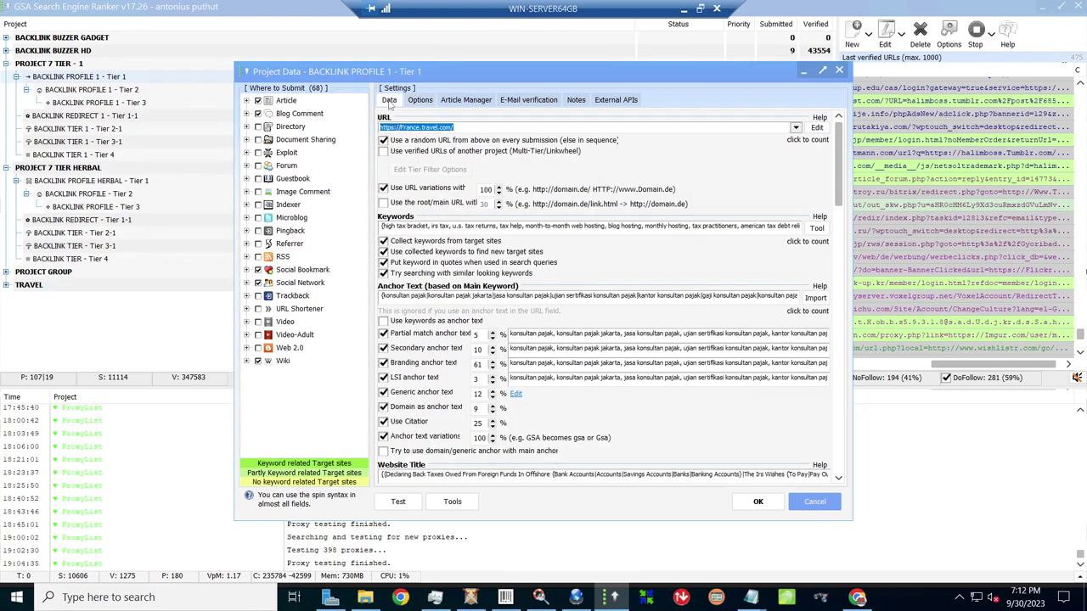
pyautogui.click(798, 129)
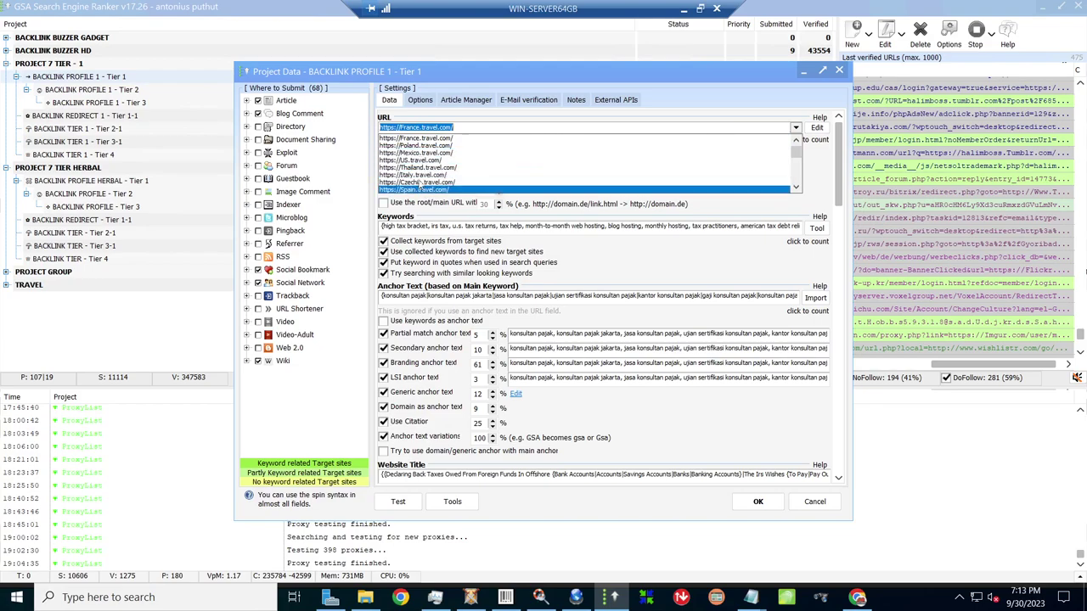
pyautogui.click(818, 136)
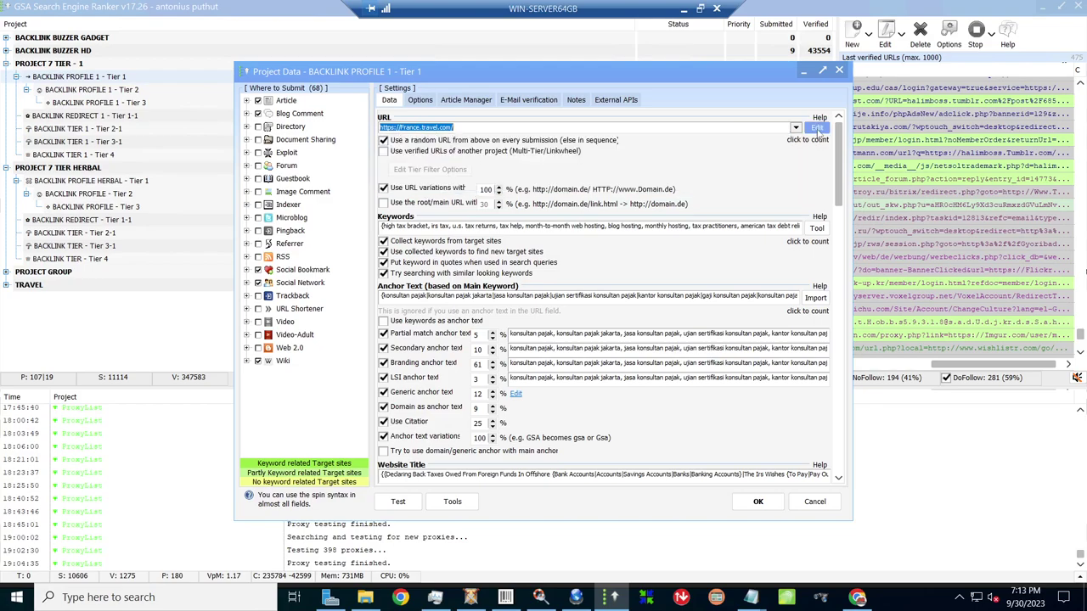
pyautogui.click(817, 128)
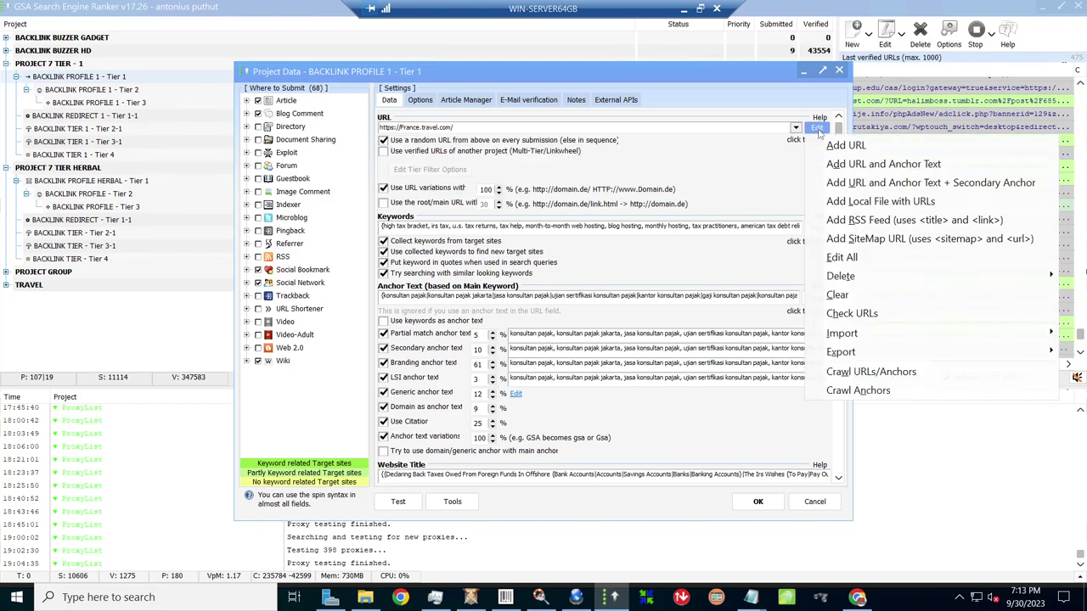
pyautogui.click(862, 259)
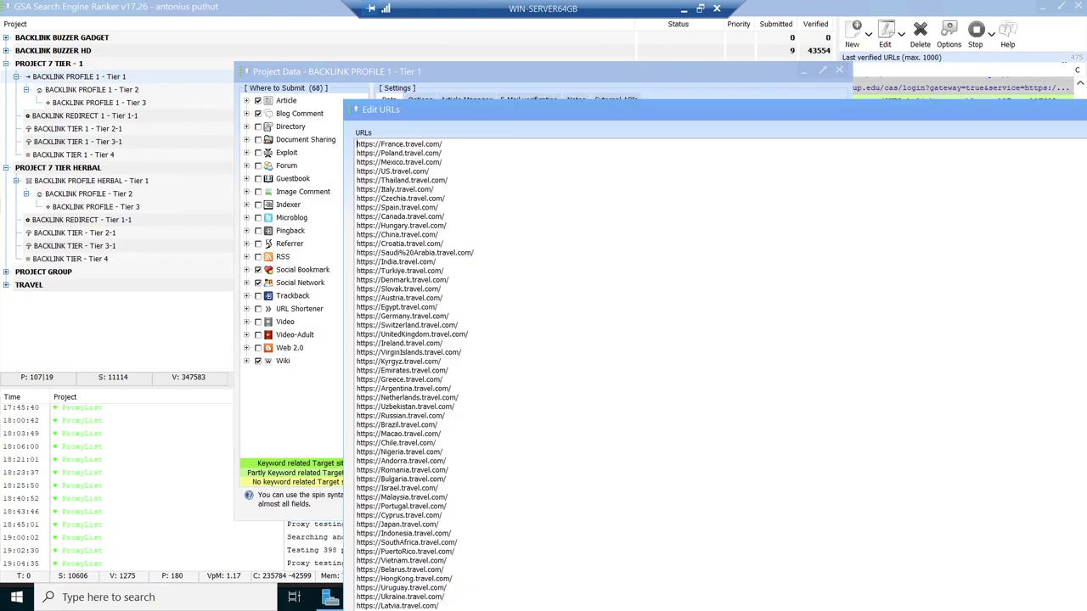
pyautogui.moveTo(911, 119); pyautogui.dragTo(573, 56)
pyautogui.moveTo(854, 31); pyautogui.dragTo(856, 140)
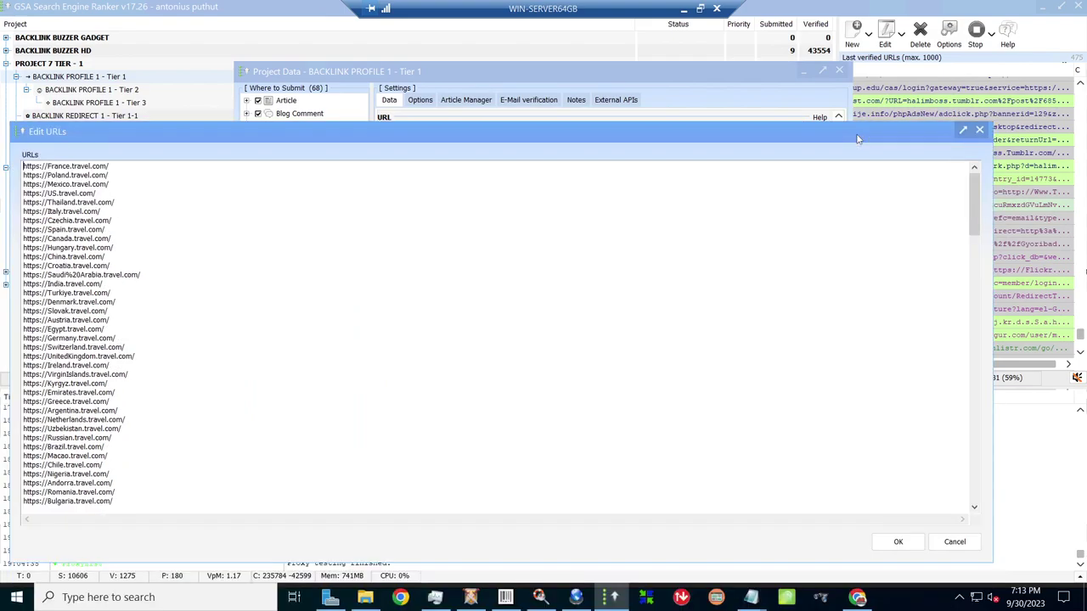
pyautogui.click(957, 548)
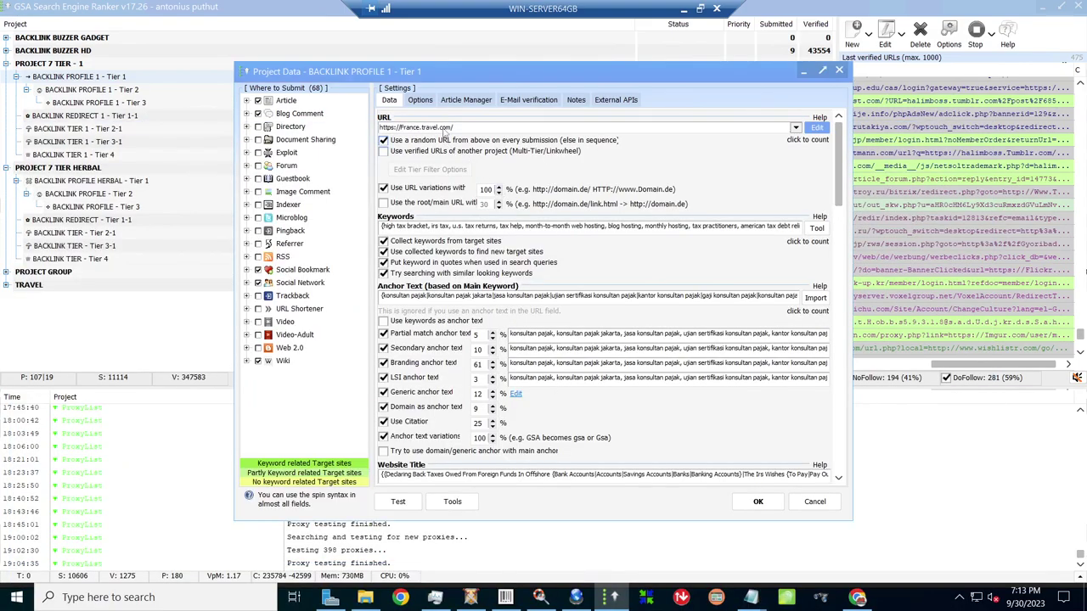
# Limit the index services for the Tier 1 project's verified URLs to GSA SEO Indexer by disabling Other Indexer(s)
pyautogui.click(419, 100)
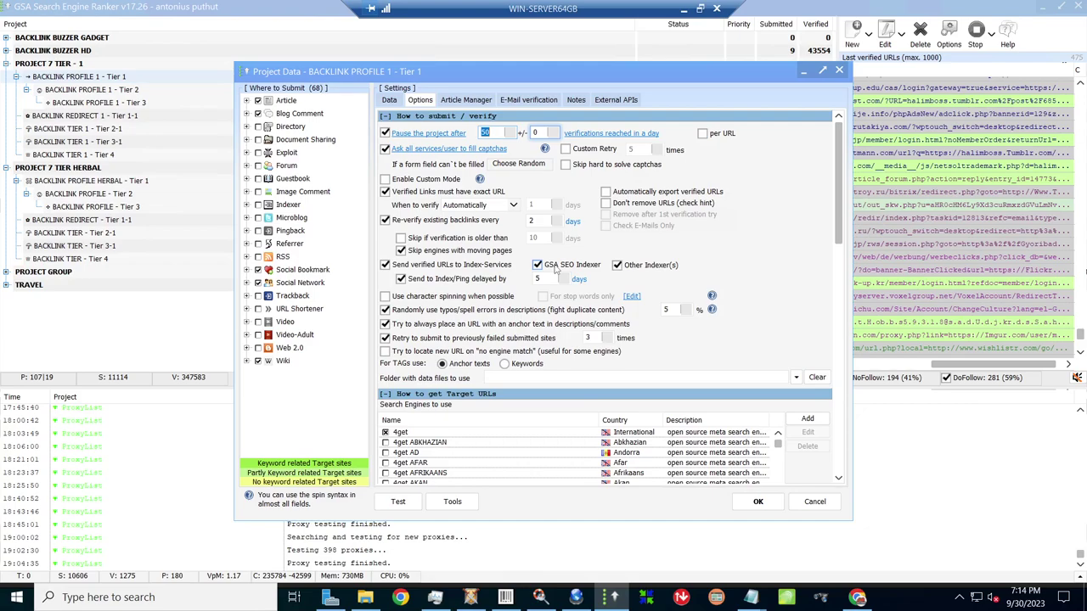
pyautogui.click(617, 266)
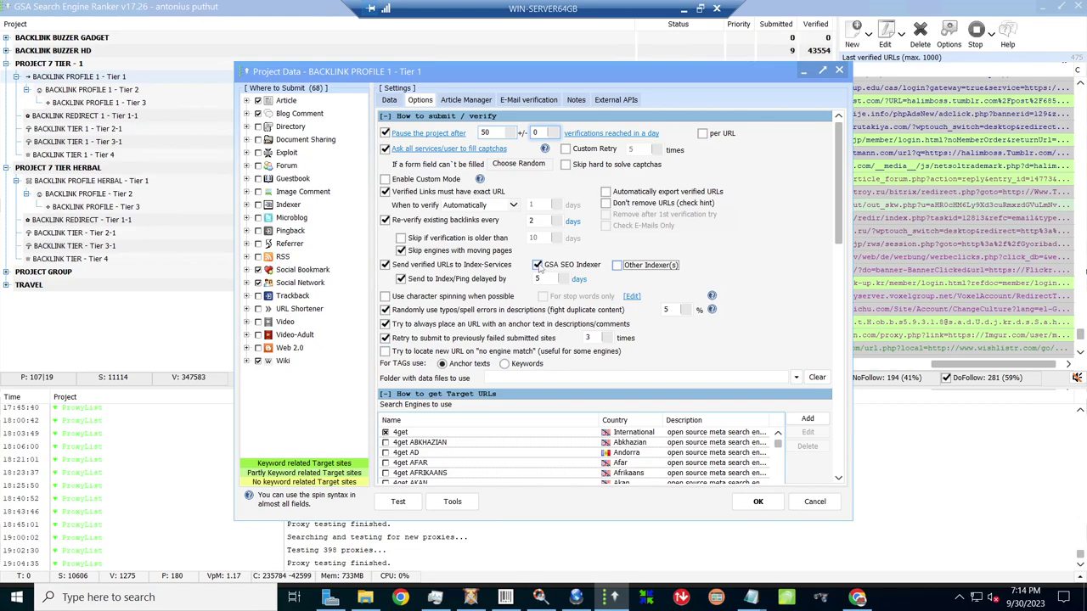
pyautogui.click(537, 265)
pyautogui.click(537, 265)
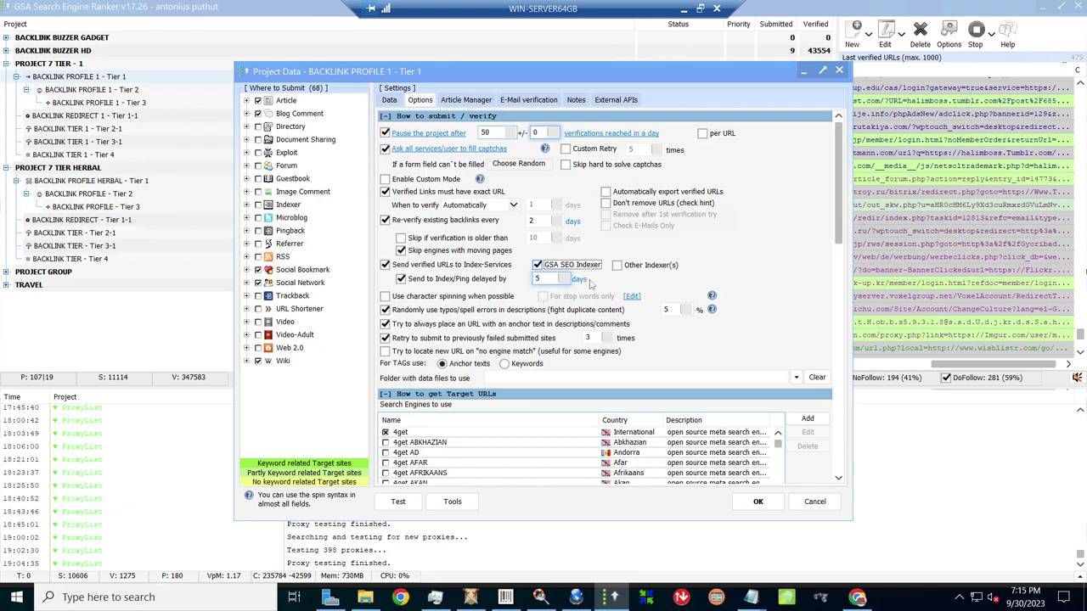
# Check the Tier 1 project's search engines by country, using International
pyautogui.moveTo(842, 233); pyautogui.dragTo(852, 286)
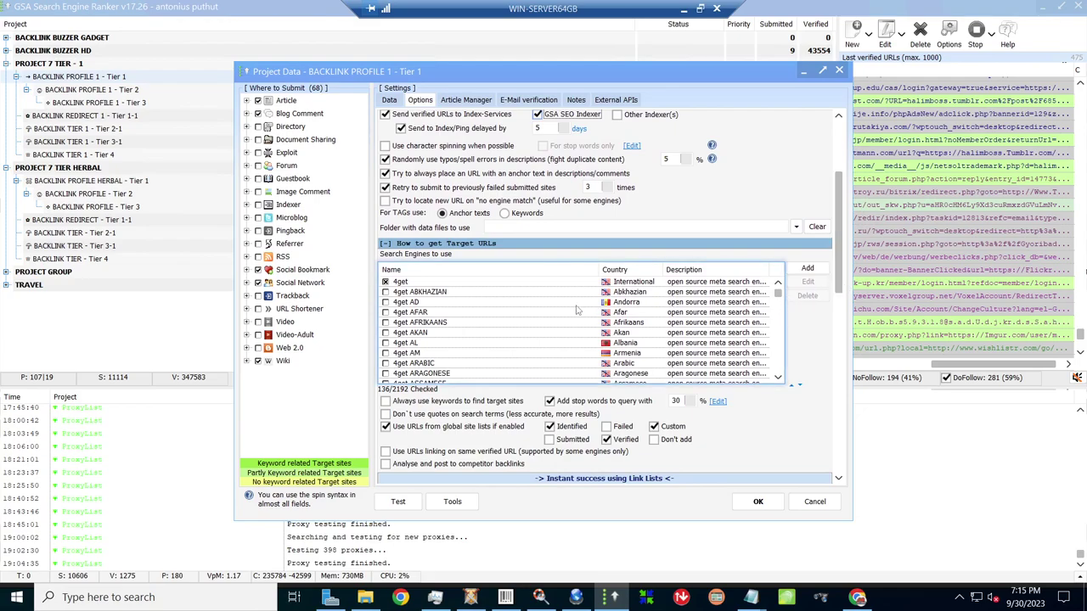
pyautogui.rightClick(481, 293)
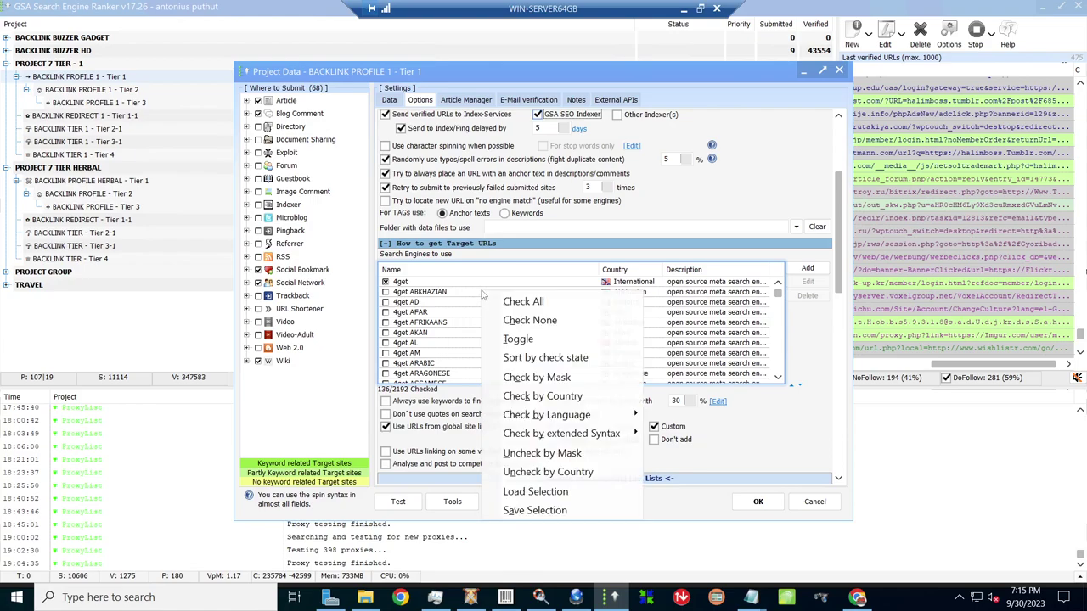
pyautogui.click(543, 396)
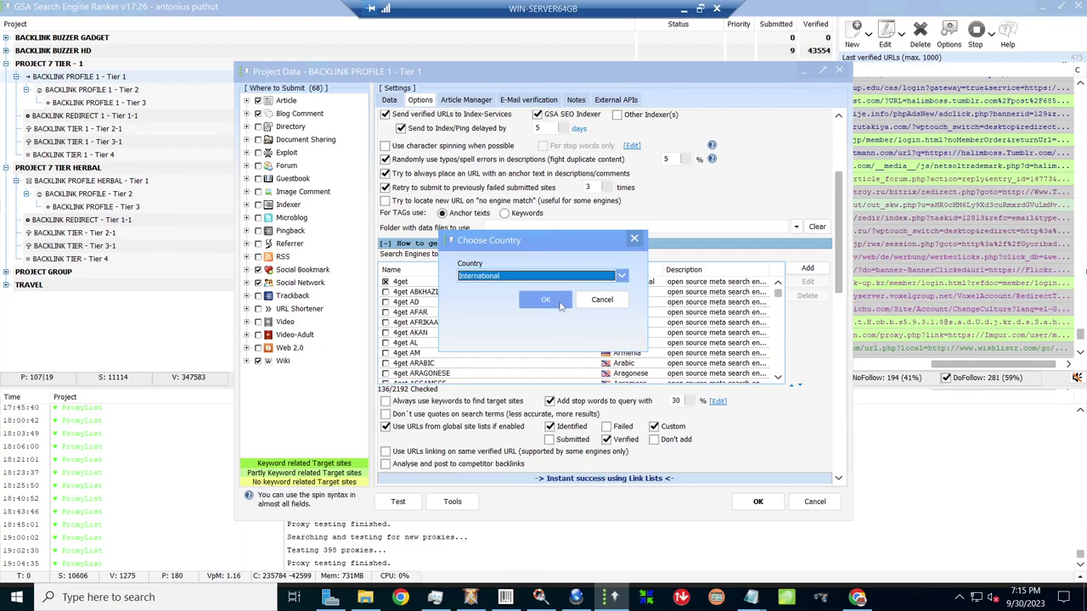
pyautogui.click(545, 299)
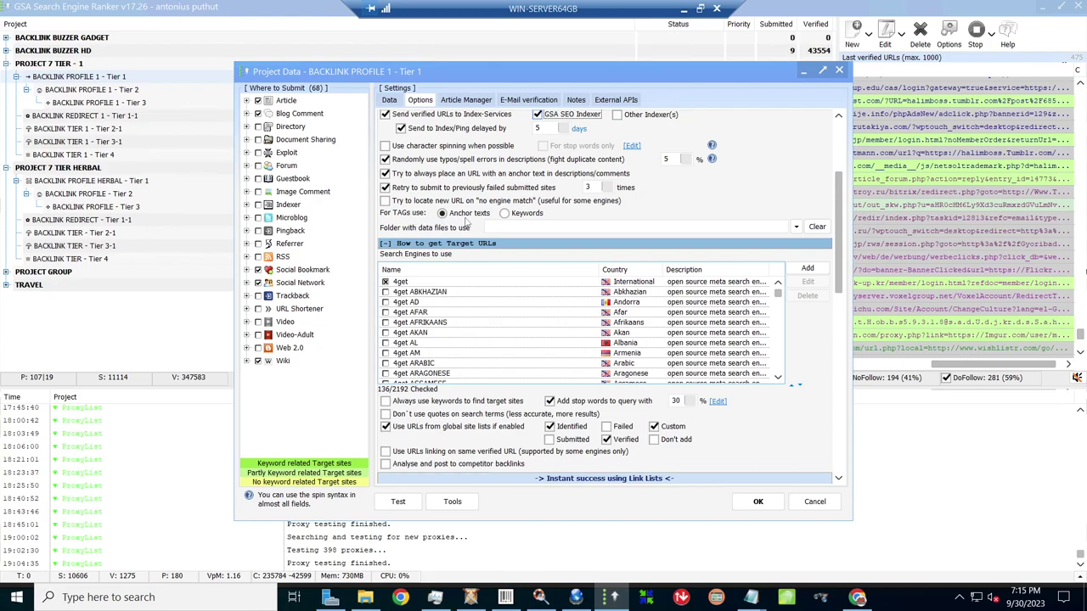
# Examine the Tier 1 project's data, target URL sources, scheduled posting and URL filter settings, and close the project without saving
pyautogui.click(389, 100)
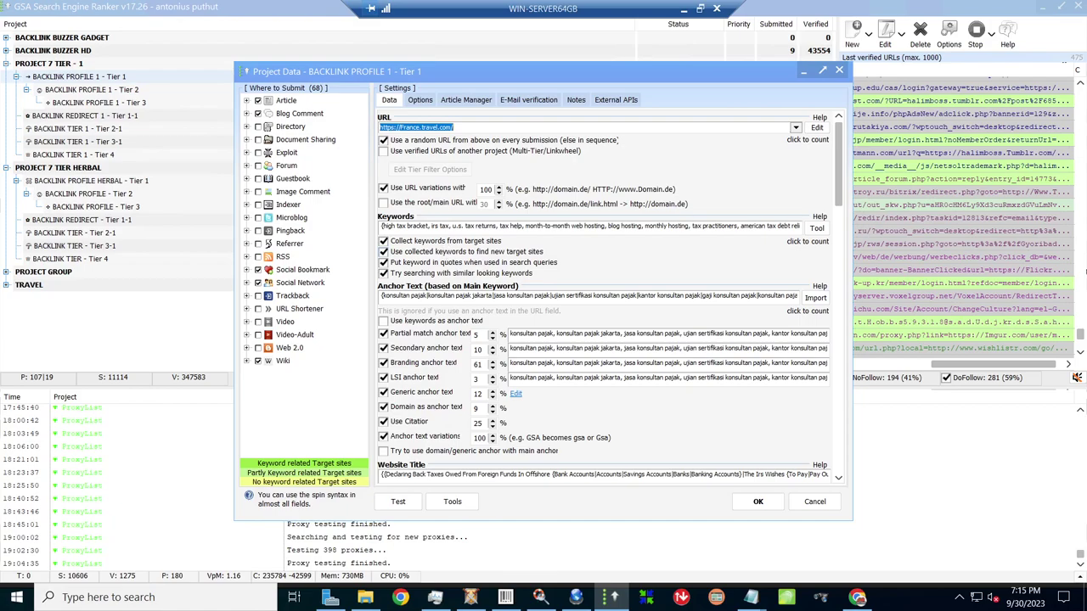
pyautogui.click(424, 103)
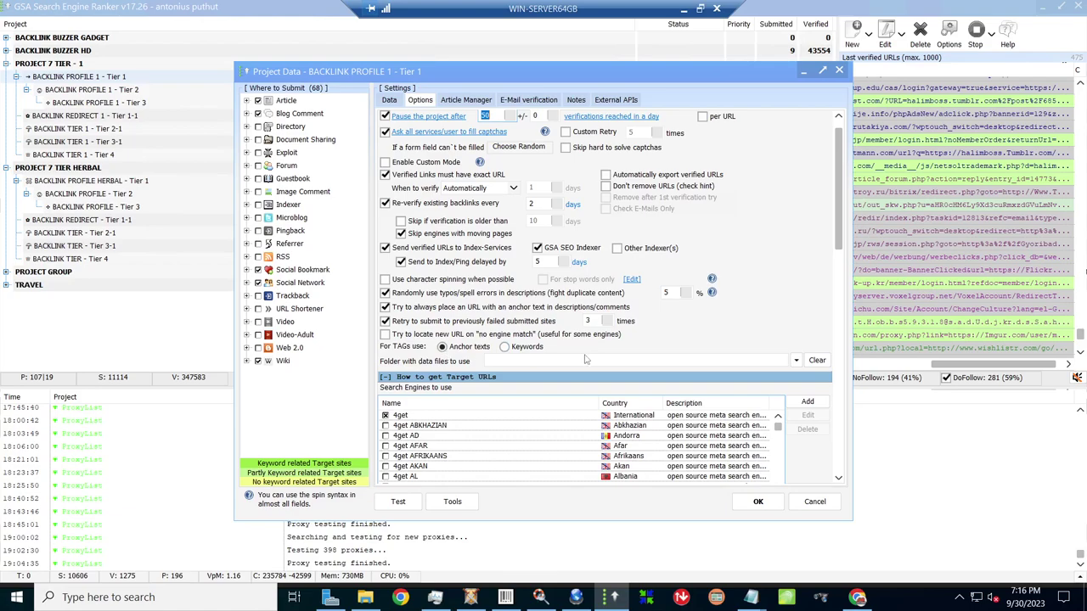
pyautogui.moveTo(841, 238); pyautogui.dragTo(847, 316)
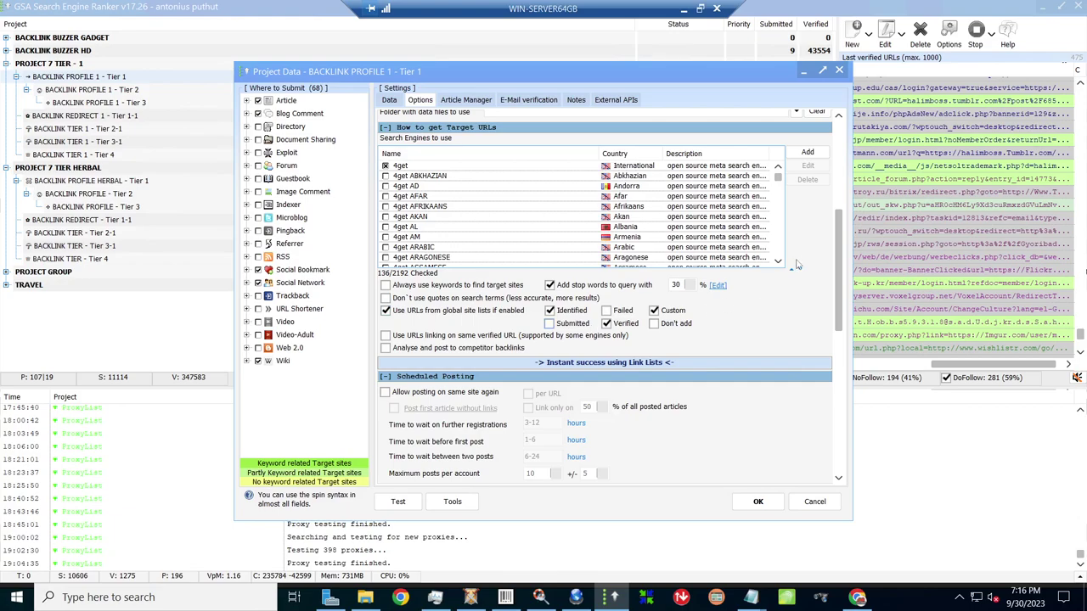
pyautogui.moveTo(840, 258); pyautogui.dragTo(840, 272)
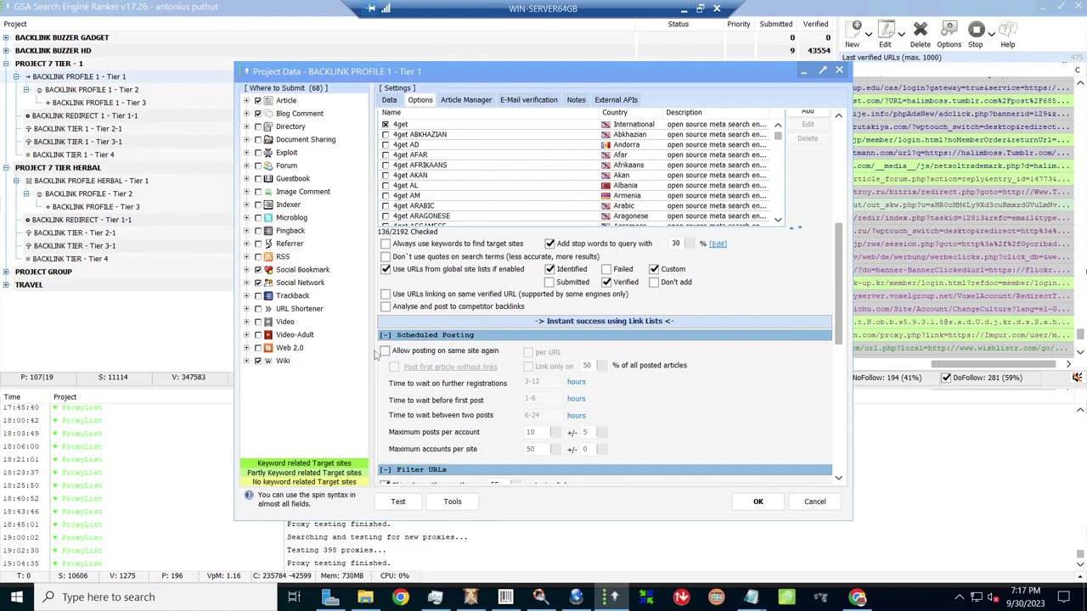
pyautogui.moveTo(838, 306); pyautogui.dragTo(844, 411)
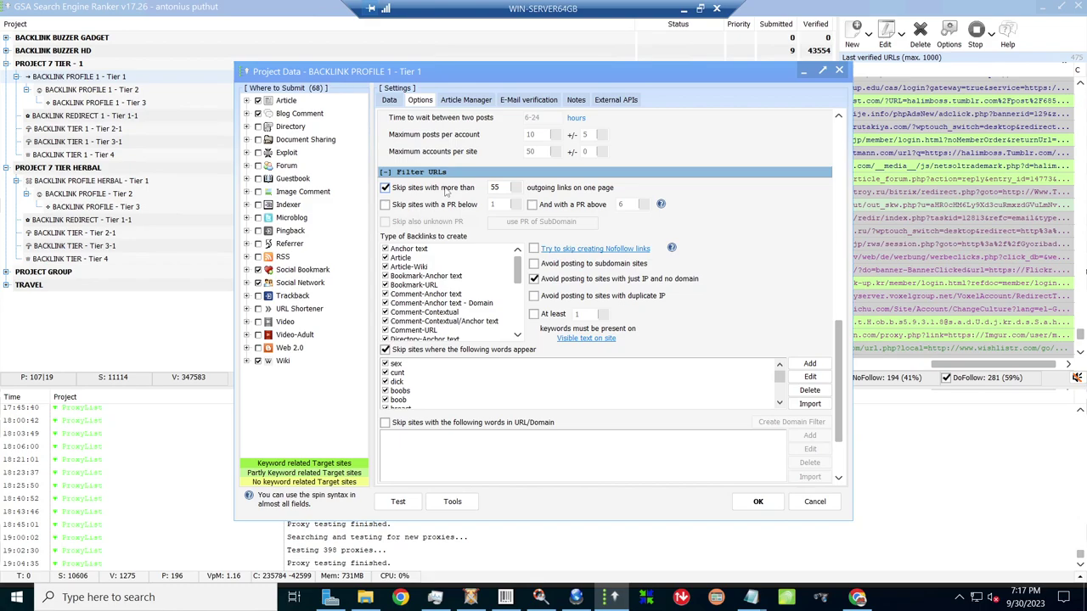
pyautogui.click(499, 188)
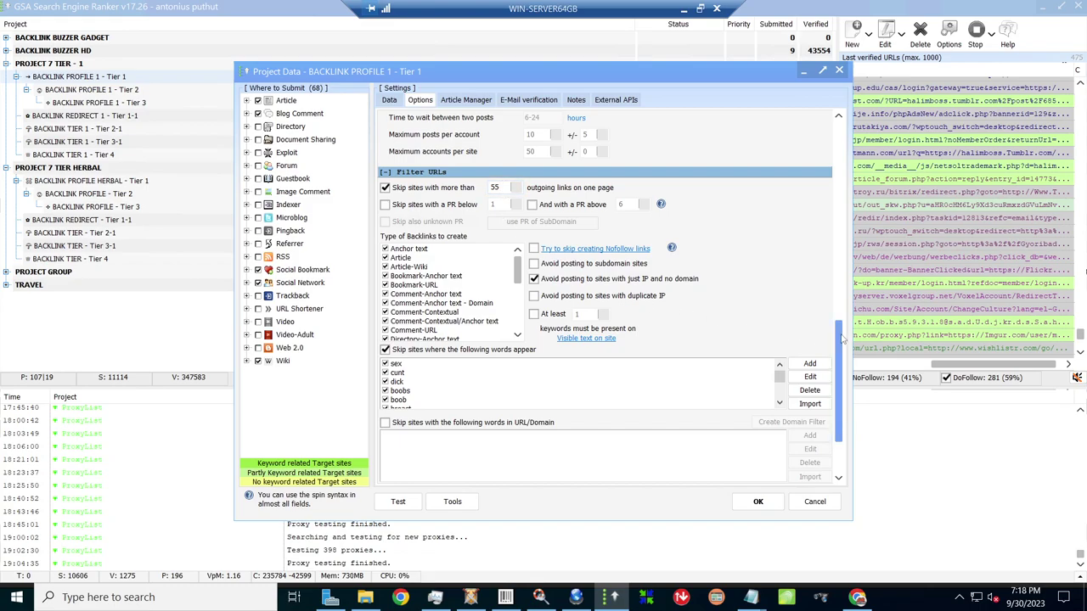
pyautogui.scroll(-1, 845, 363)
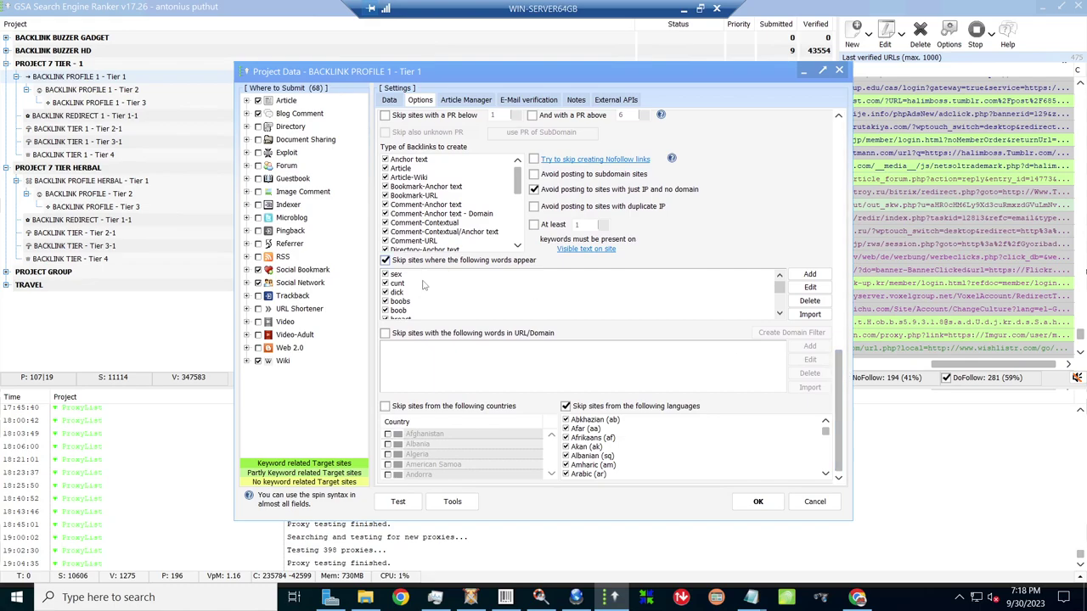
pyautogui.click(813, 502)
pyautogui.click(815, 502)
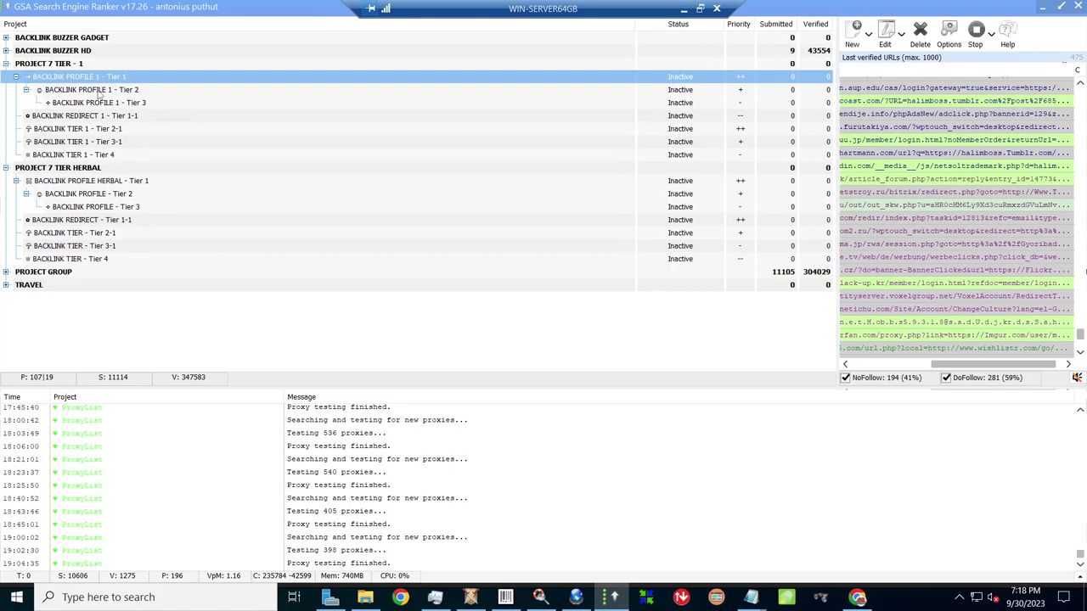
# Open BACKLINK PROFILE 1 - Tier 3 and examine which source project supplies its verified URLs, cancelling the project choice
pyautogui.click(100, 90)
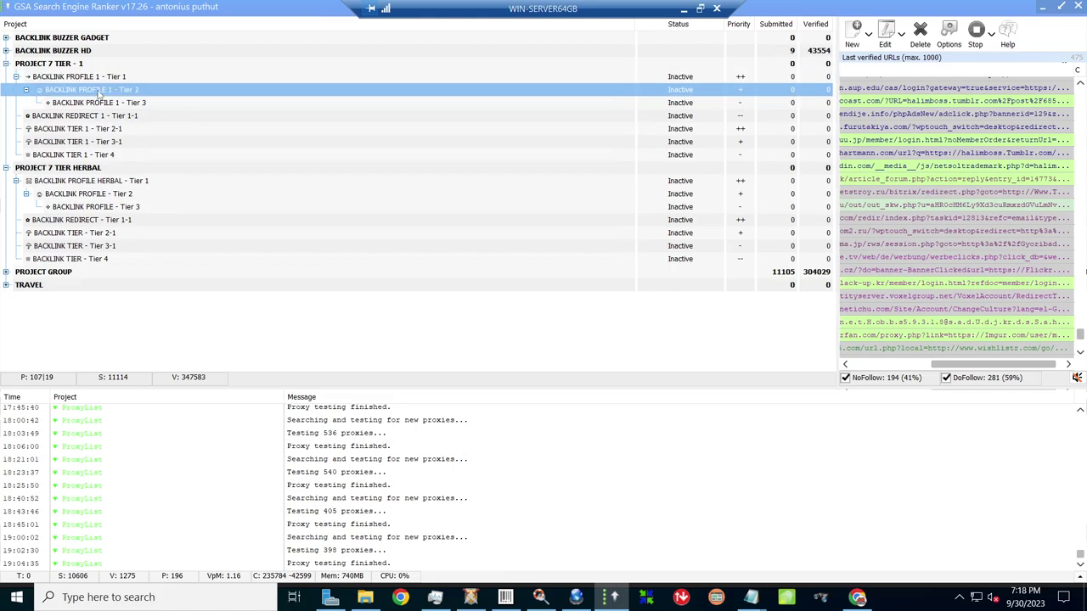
pyautogui.click(111, 104)
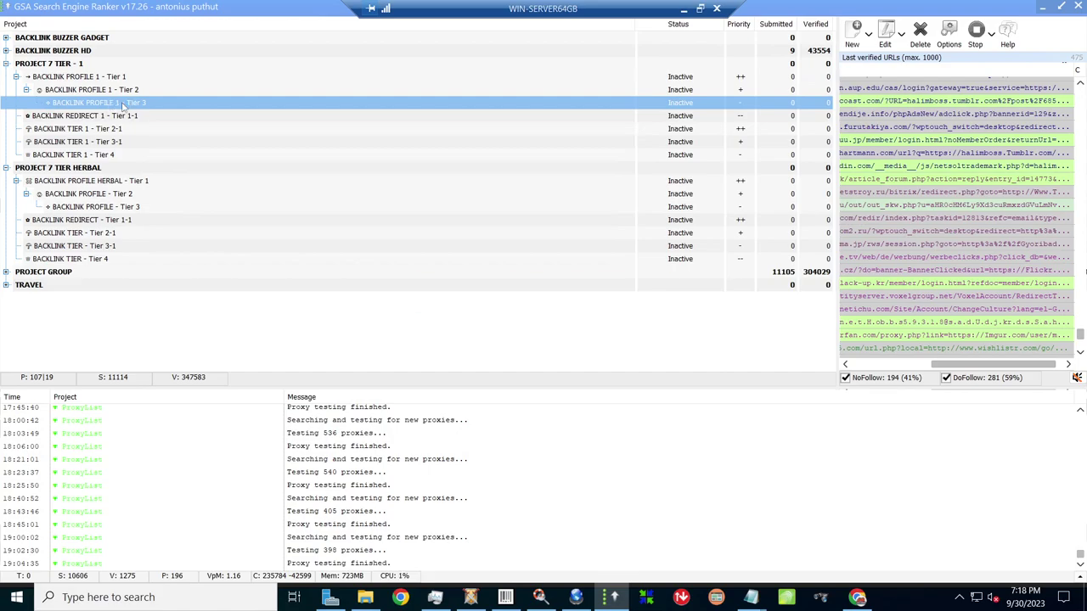
pyautogui.doubleClick(123, 103)
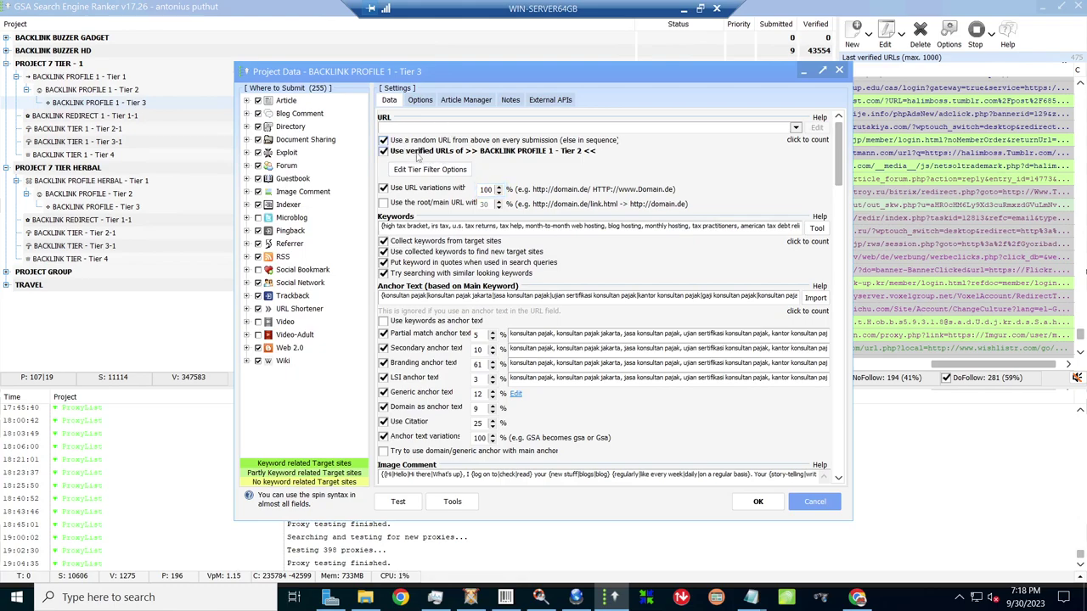
pyautogui.click(507, 154)
pyautogui.click(504, 153)
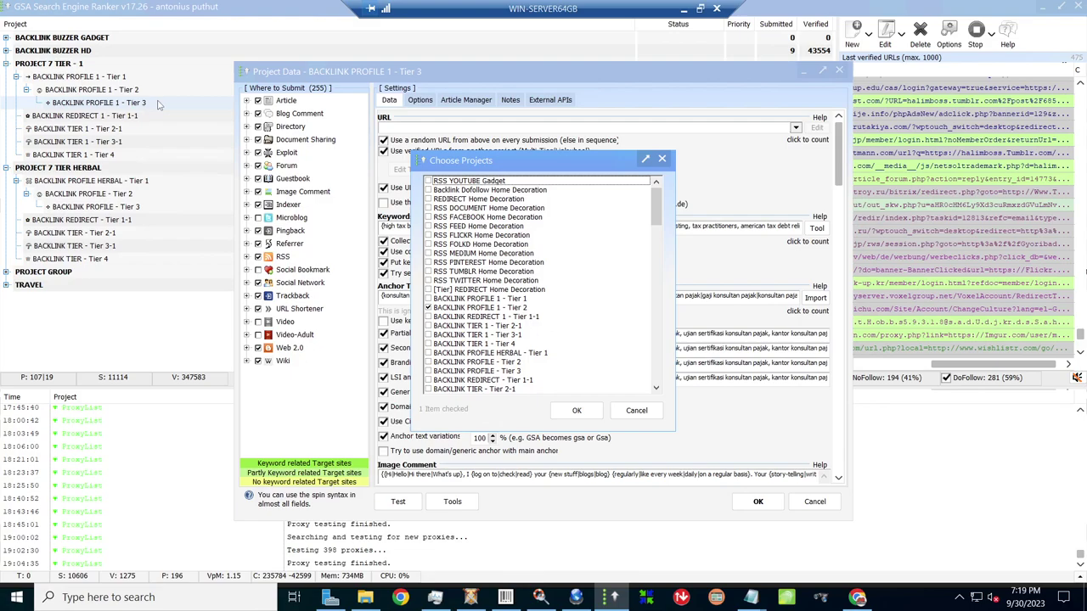
pyautogui.click(640, 413)
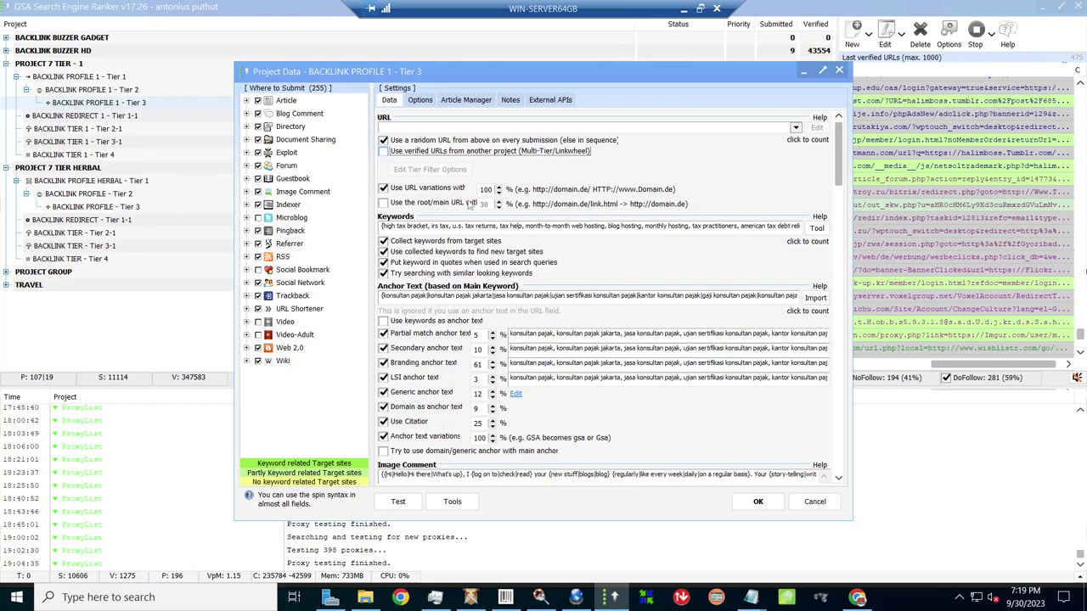
# Make the Tier 3 project use the verified URLs of BACKLINK PROFILE 1 - Tier 2
pyautogui.click(384, 152)
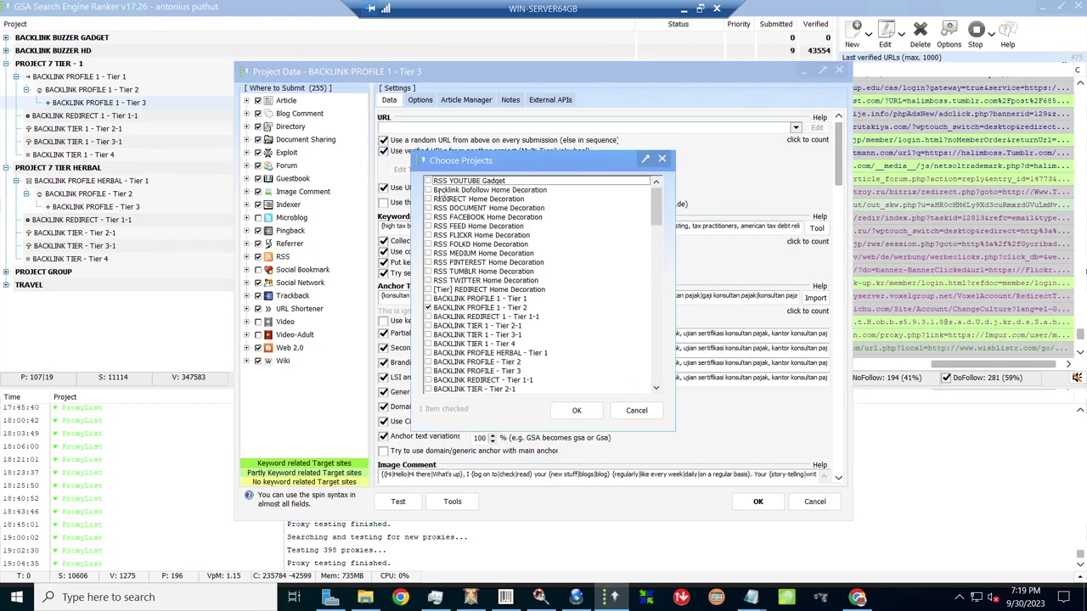
pyautogui.click(638, 413)
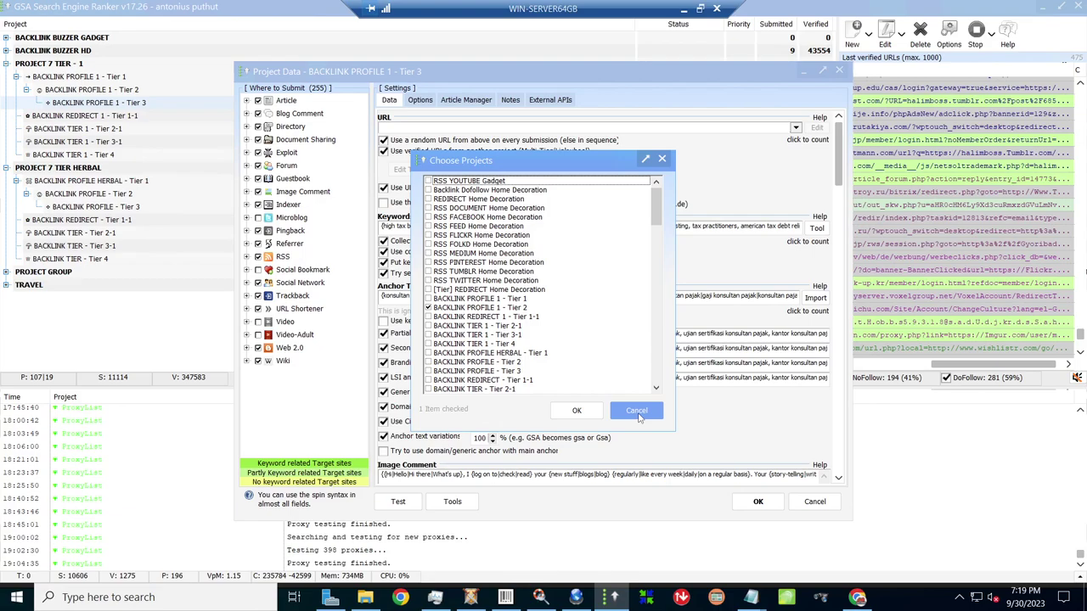
pyautogui.click(637, 412)
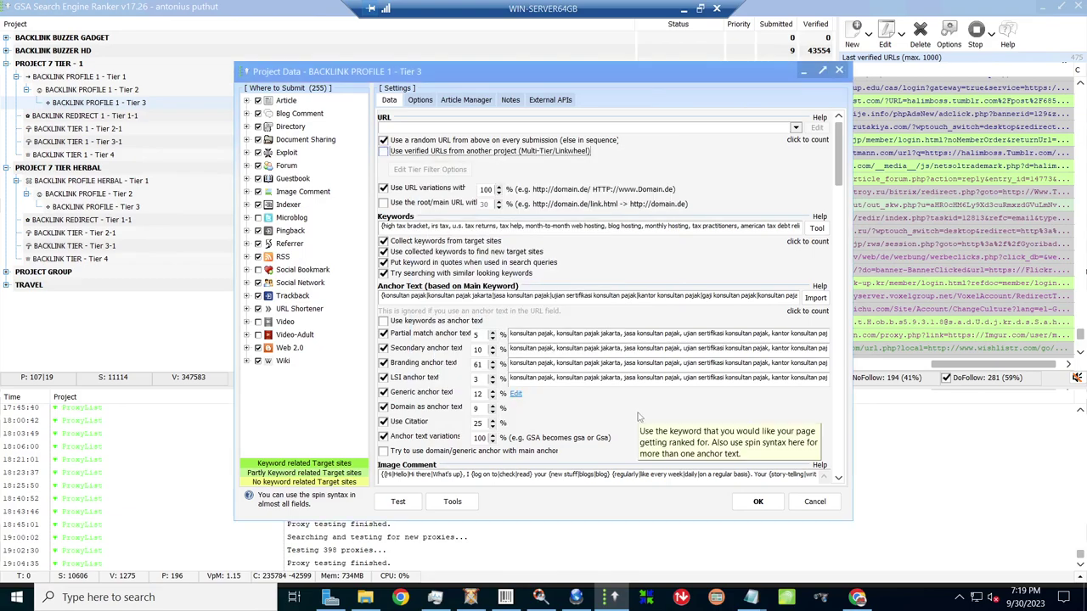
pyautogui.click(383, 151)
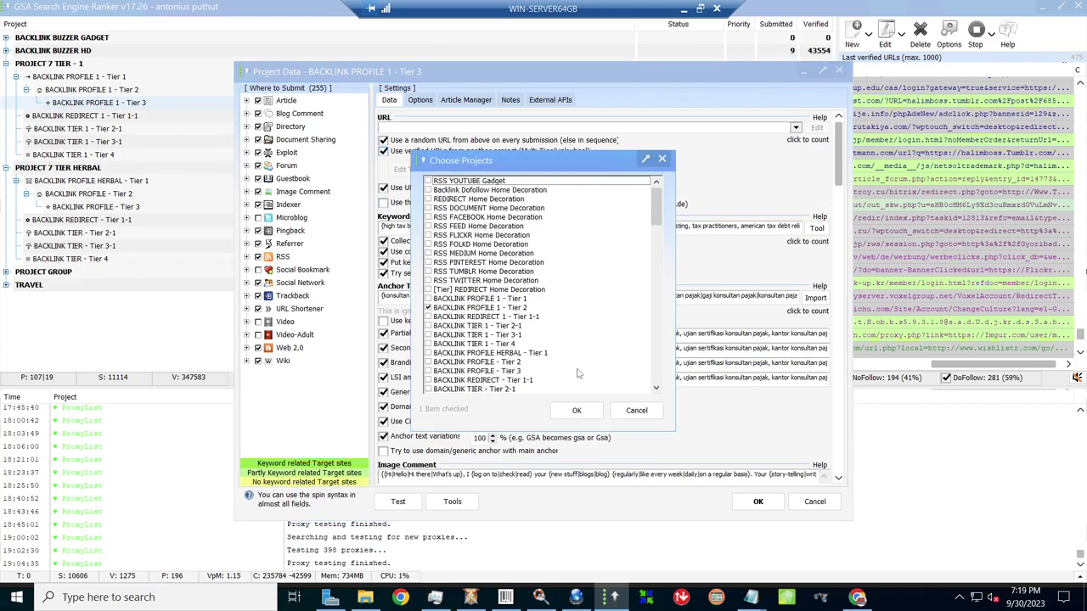
pyautogui.click(576, 410)
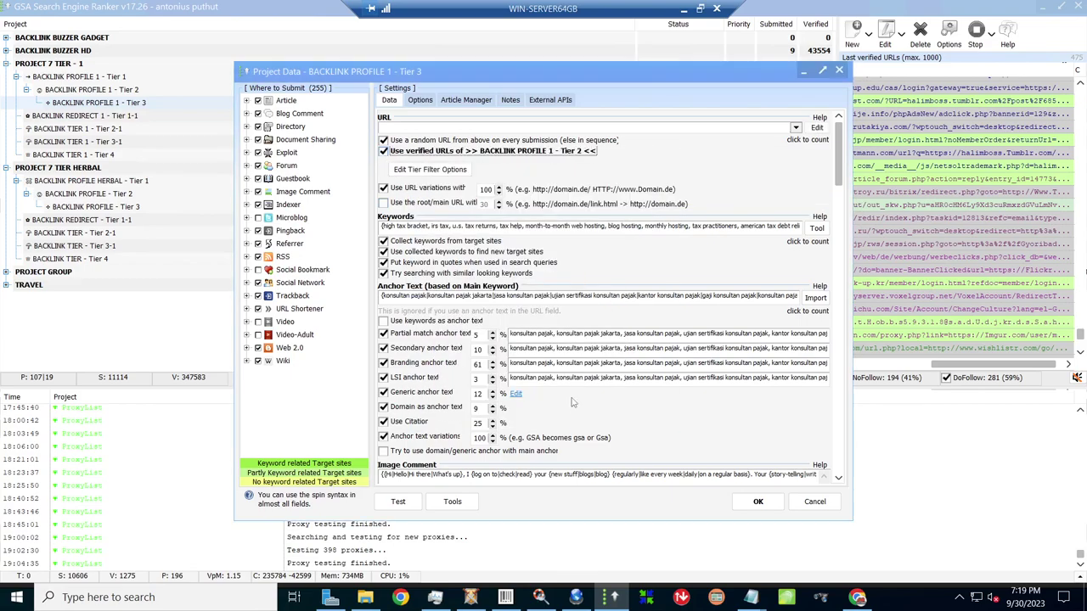
# Review the Tier 3 project's submission, search engine, scheduled posting and URL filter options, and close the project without saving
pyautogui.click(429, 102)
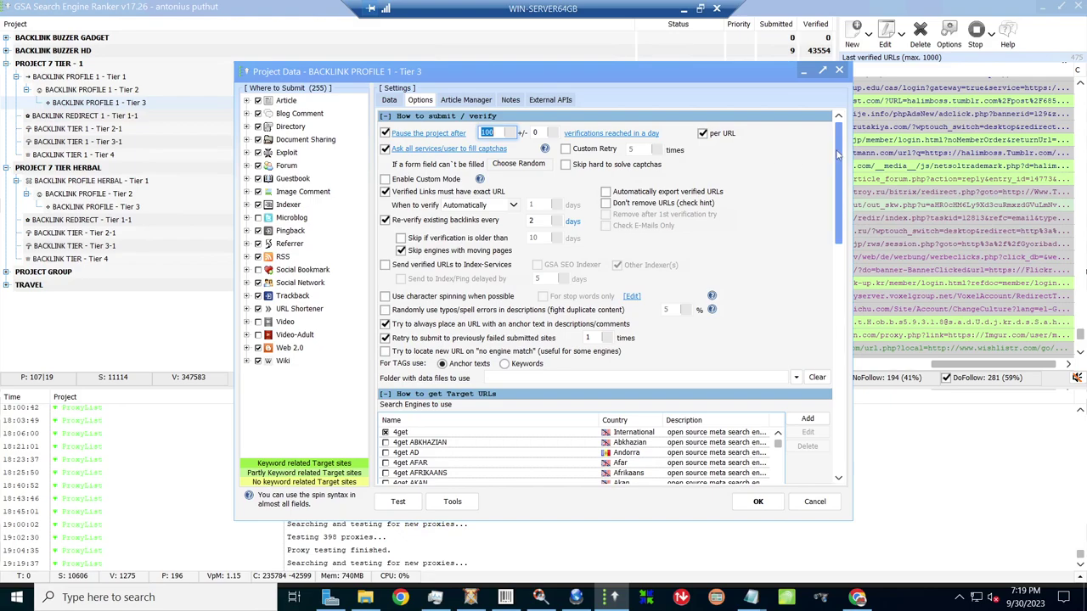
pyautogui.moveTo(840, 153); pyautogui.dragTo(846, 212)
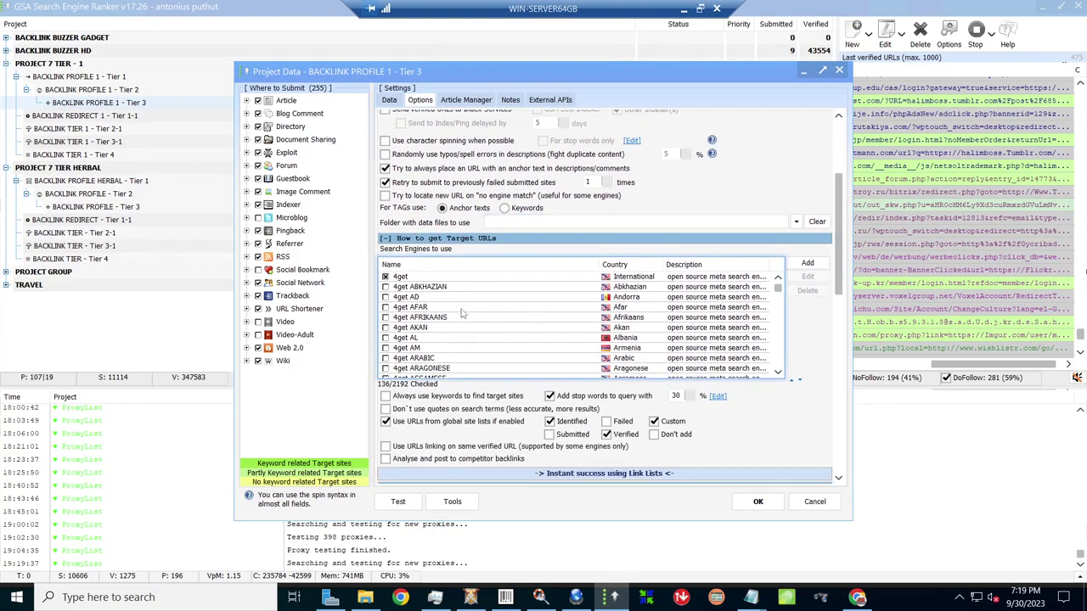
pyautogui.moveTo(840, 252); pyautogui.dragTo(840, 254)
pyautogui.scroll(-4, 840, 254)
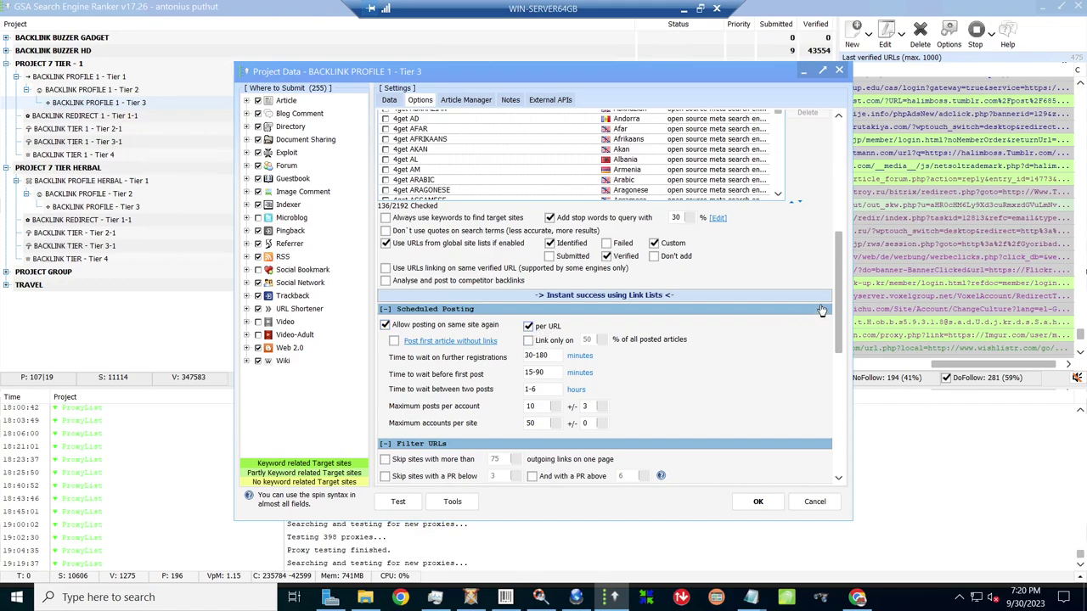
pyautogui.moveTo(843, 299); pyautogui.dragTo(845, 338)
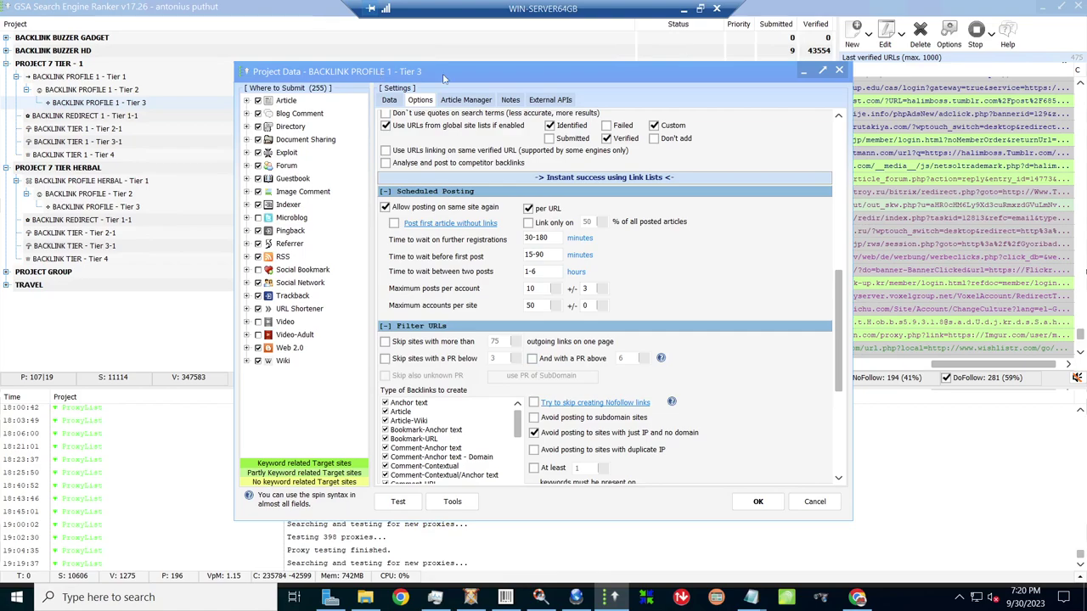
pyautogui.moveTo(841, 292); pyautogui.dragTo(844, 369)
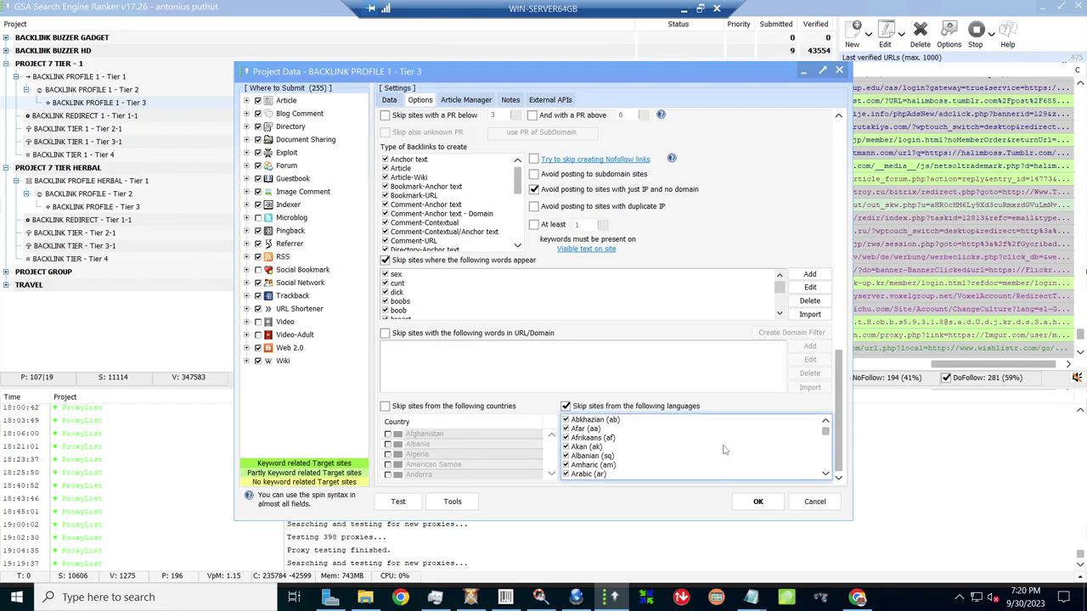
pyautogui.click(814, 501)
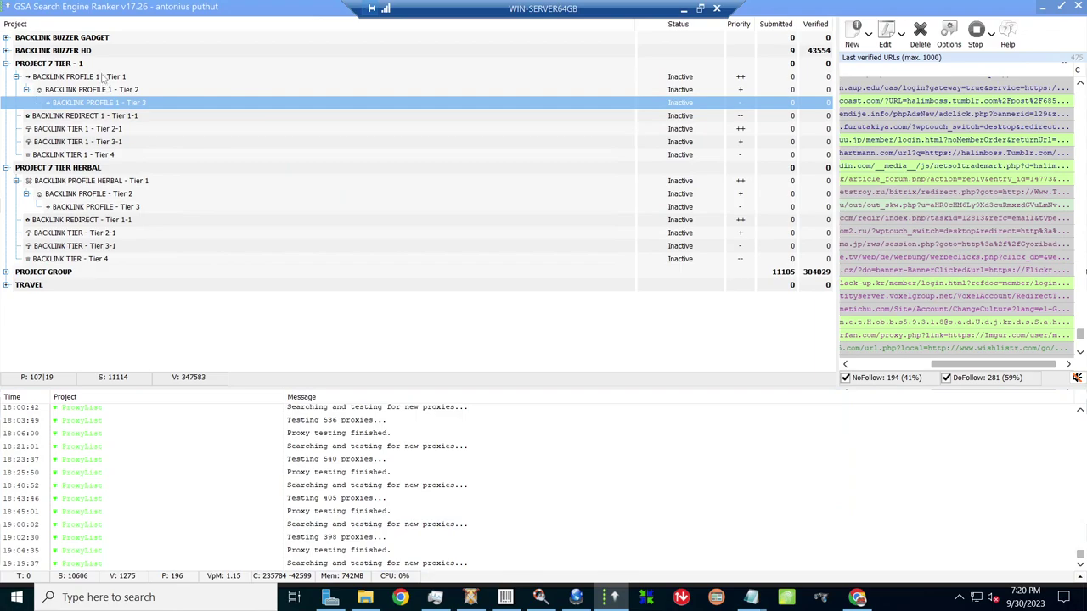